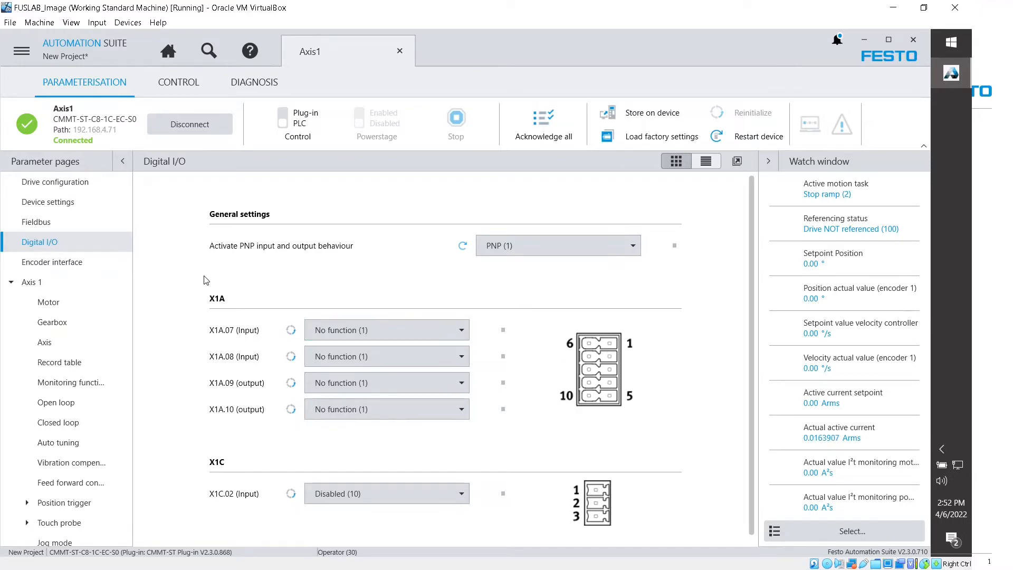
Step: Show the DIAGNOSIS I/O state page with live X1A and X1C pin states
click(254, 81)
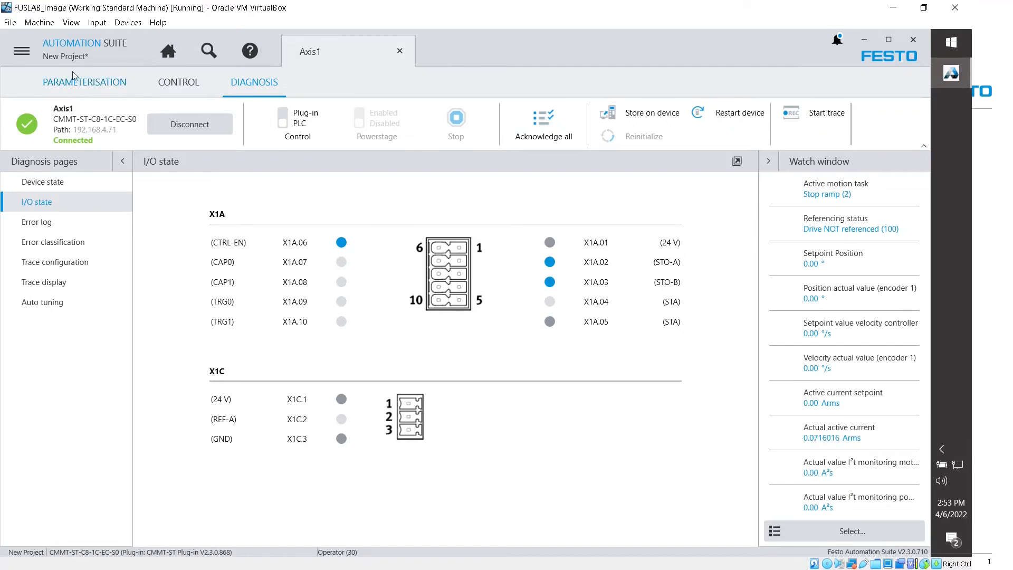
Step: Return to Digital I/O parameters in list view to reach P0.10151 Device interface x1A status
click(92, 84)
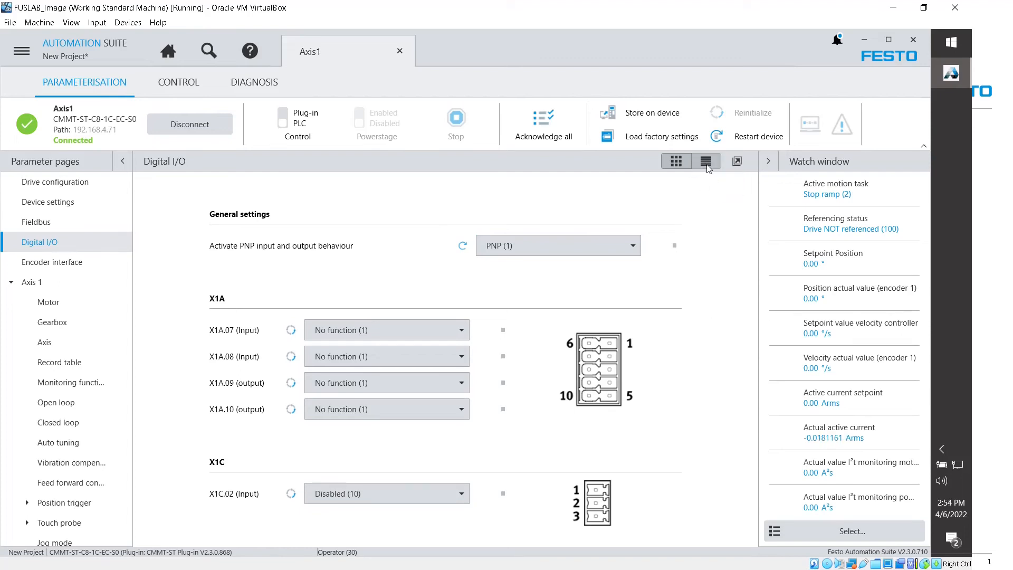
click(706, 161)
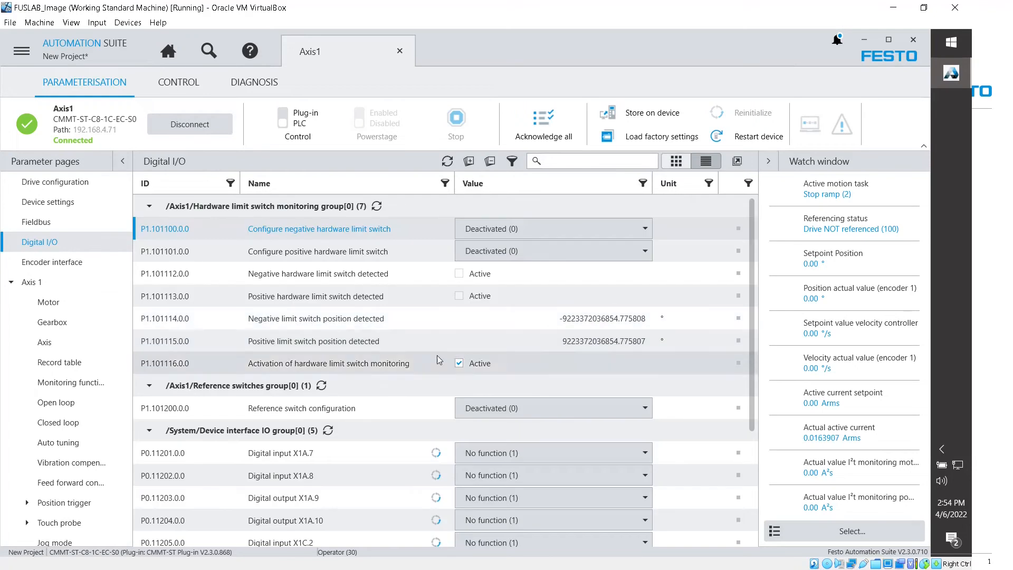
scroll(668, 368, down, 3)
scroll(668, 367, down, 3)
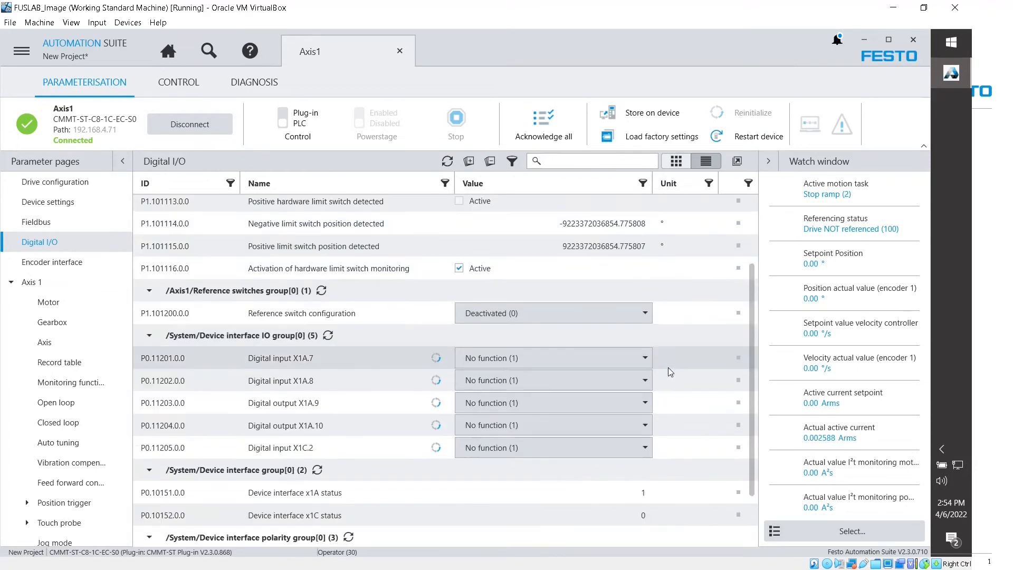
scroll(668, 367, down, 2)
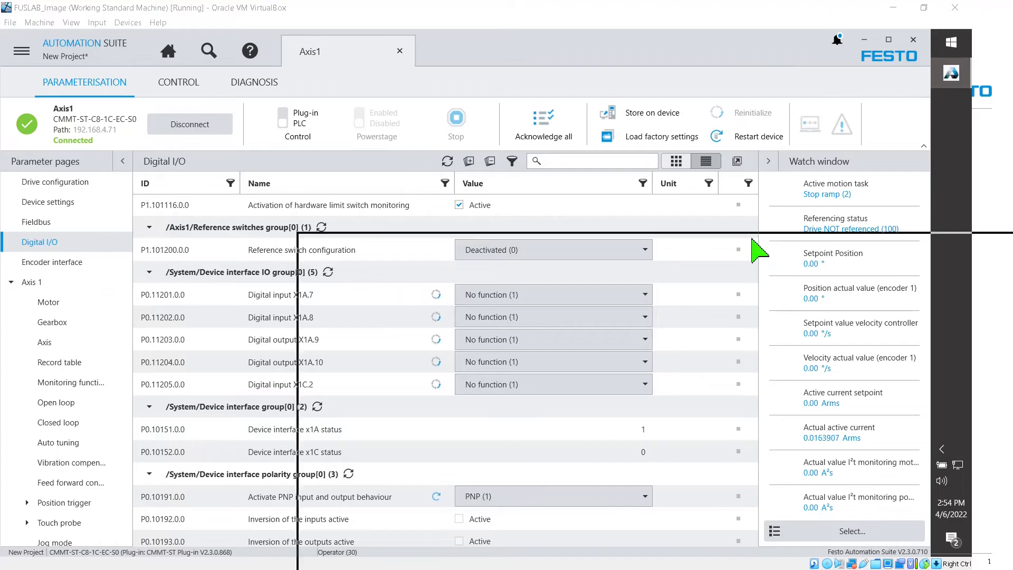
key(alt+Tab)
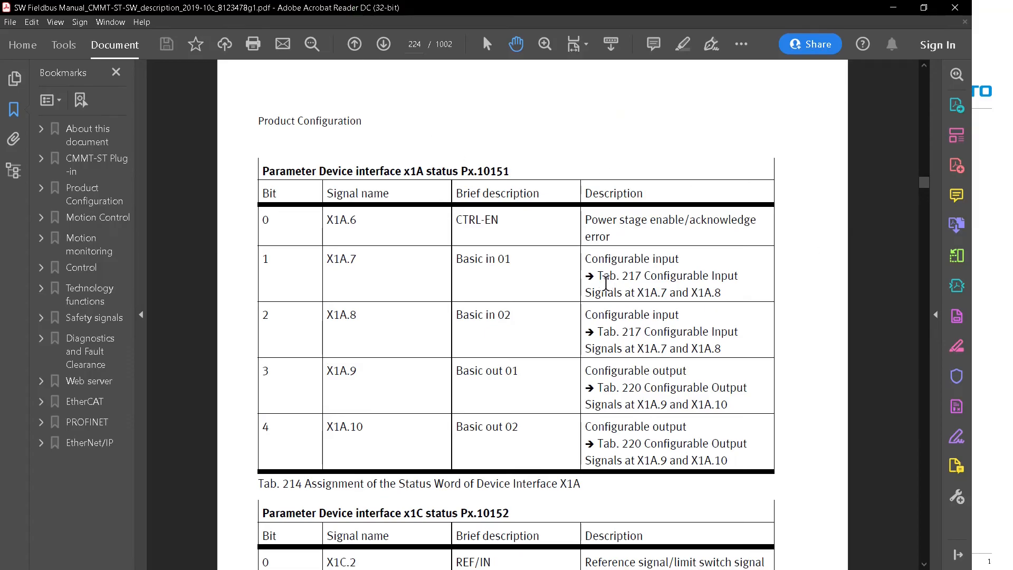
key(Home)
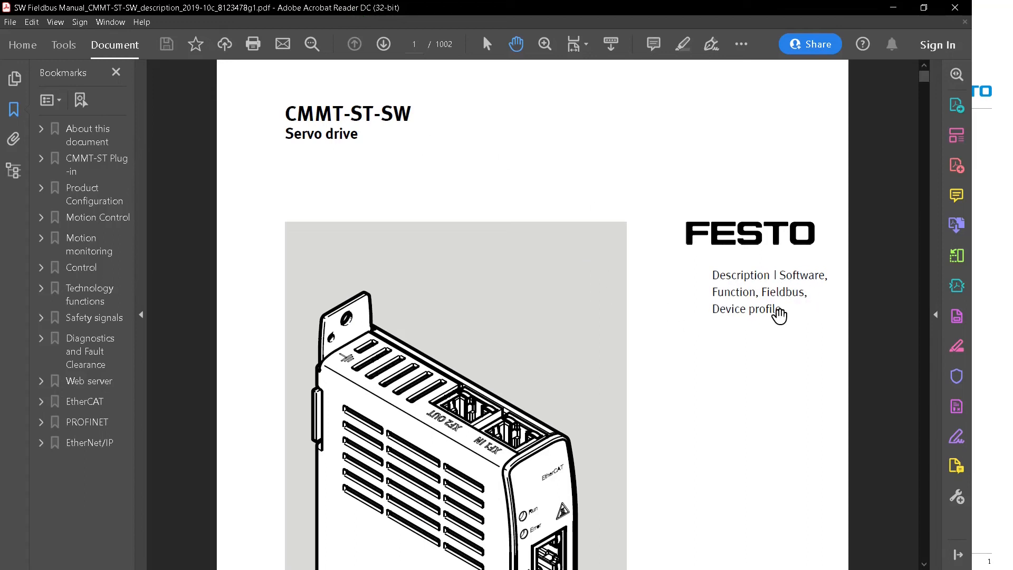
click(414, 45)
text(224)
key(Return)
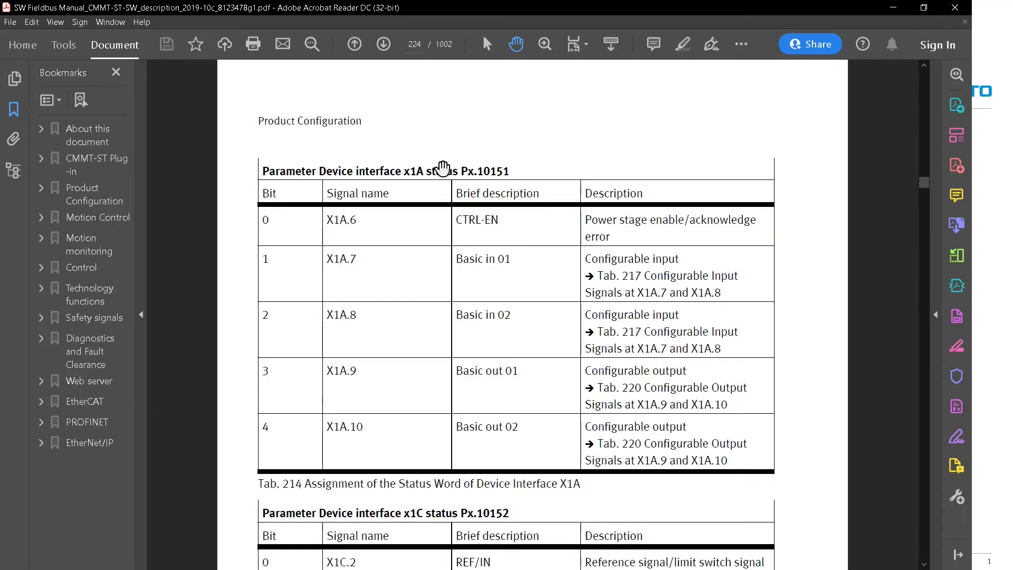
click(893, 8)
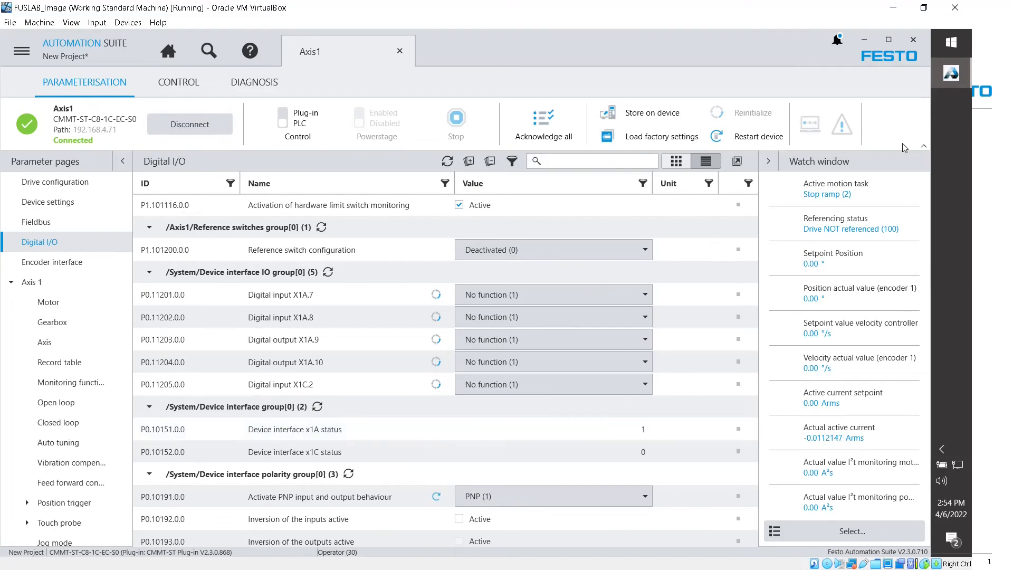
key(alt+Tab)
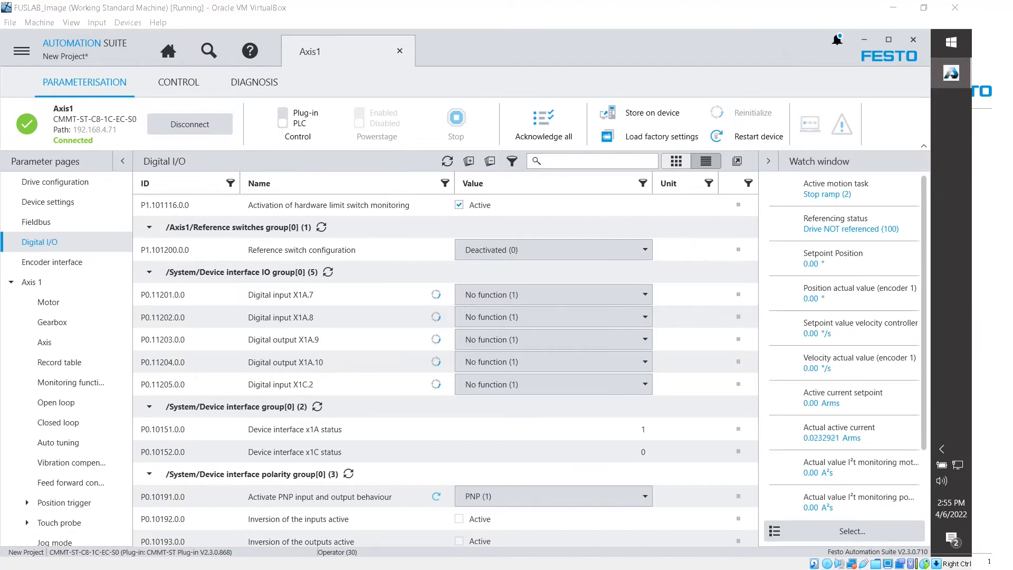
key(alt+Tab)
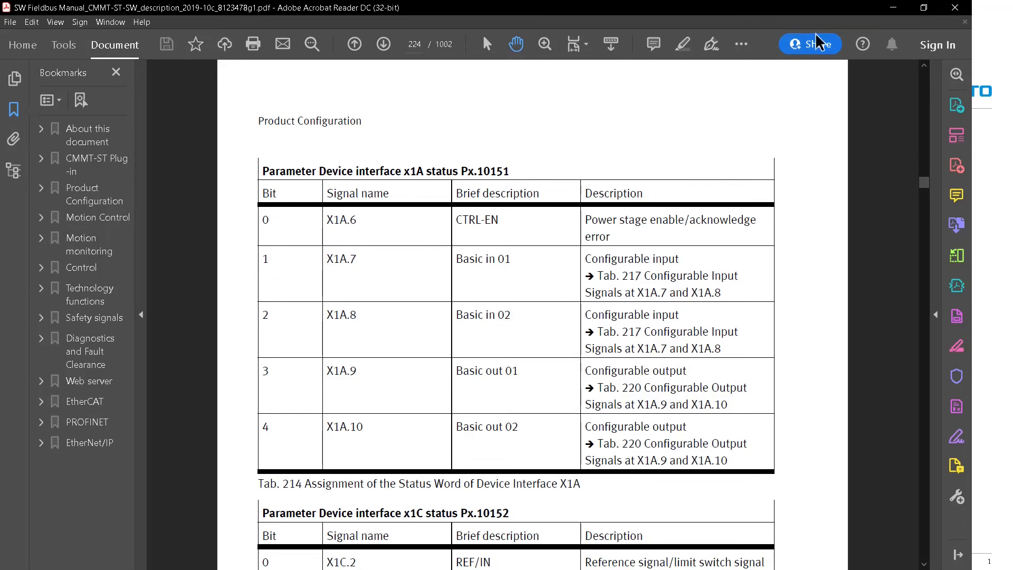
Step: Minimize the manual's Tab. 214 bit table and bring the Automation Suite back in front
click(893, 10)
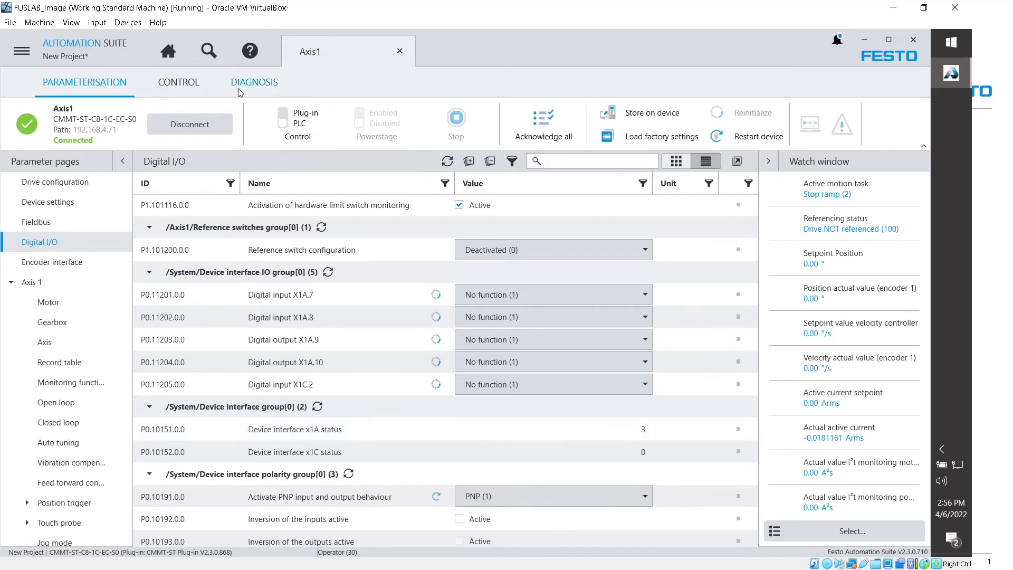
click(254, 81)
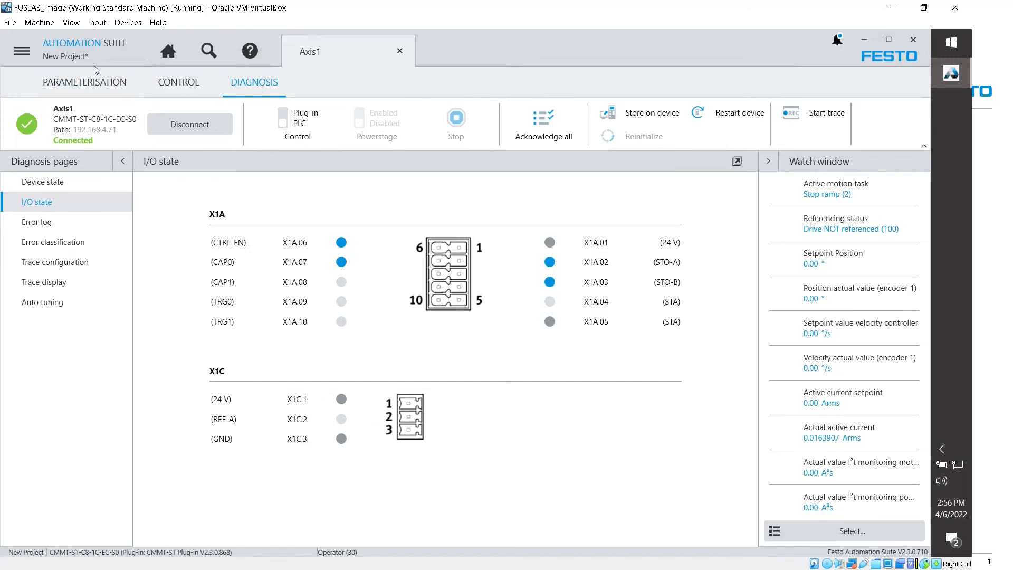
click(90, 87)
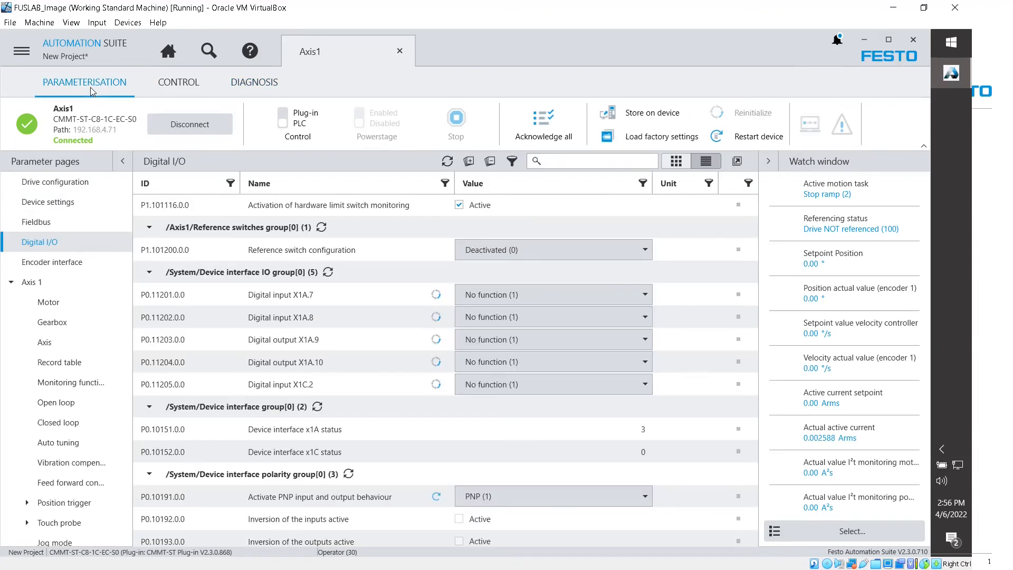
click(254, 81)
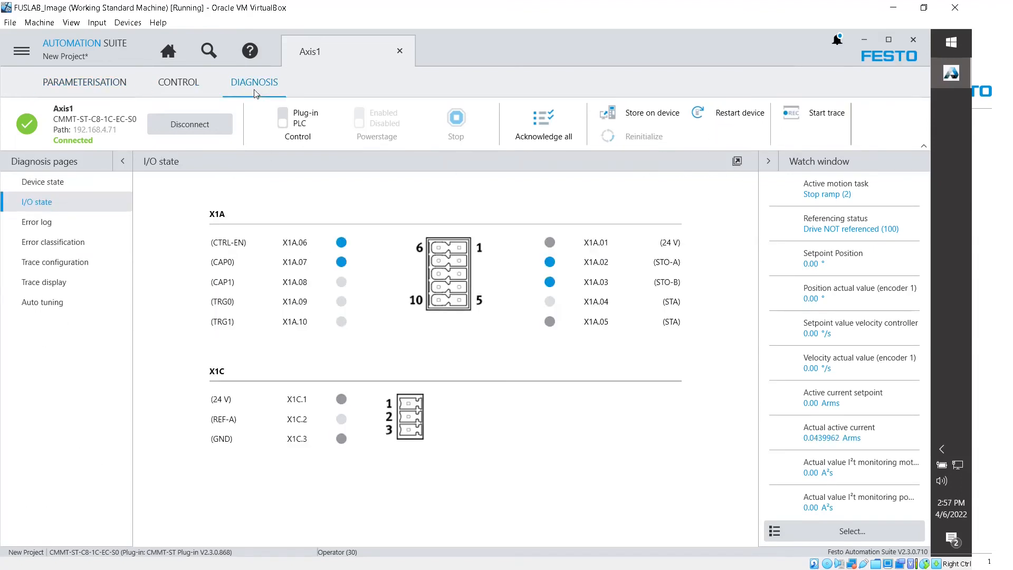
click(85, 81)
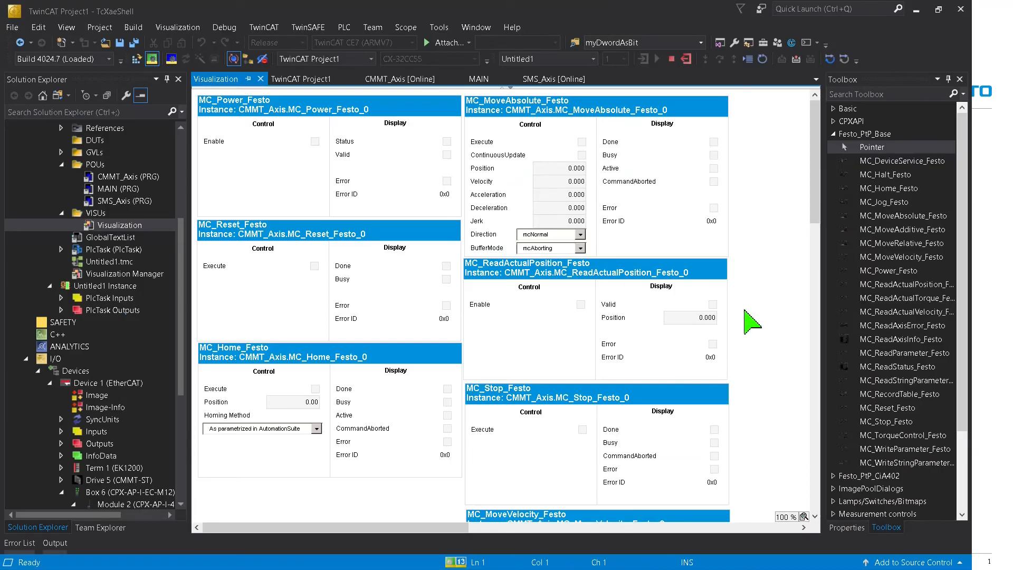
scroll(81, 269, up, 1)
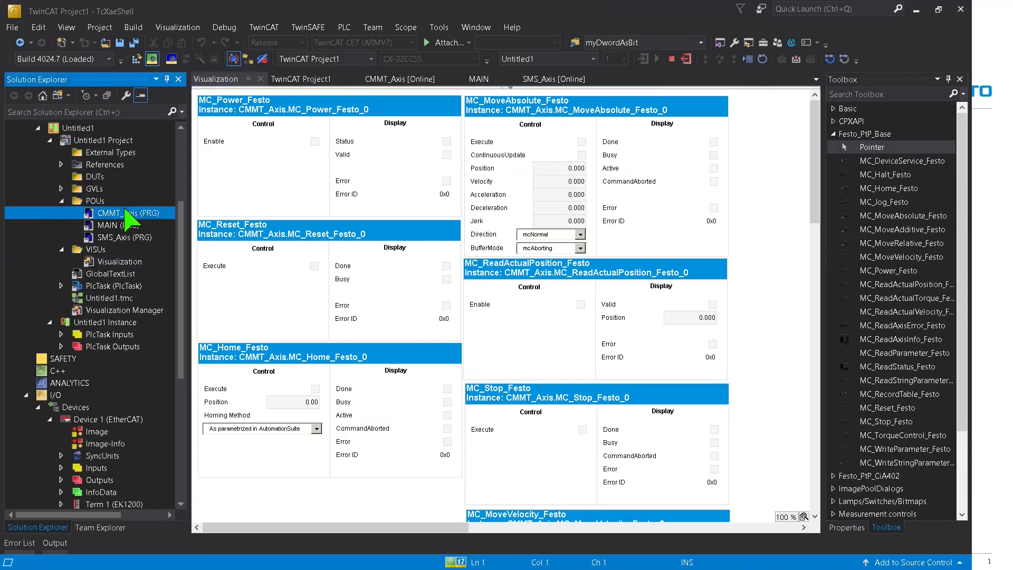
Step: Bring up the online CMMT_Axis CFC program and locate the MC_ReadParameter_Festo block
double_click(119, 213)
scroll(202, 234, up, 5)
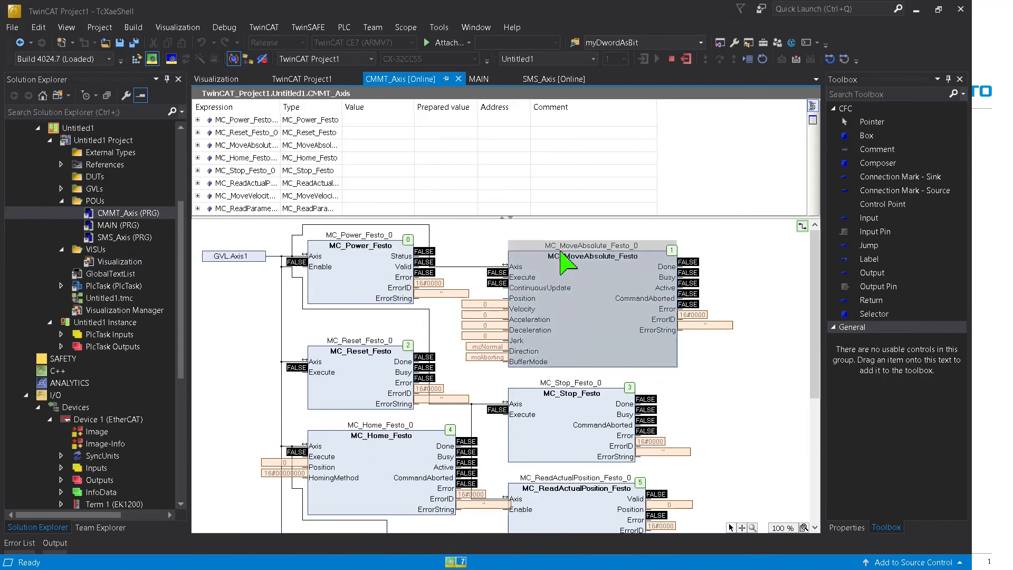
click(372, 285)
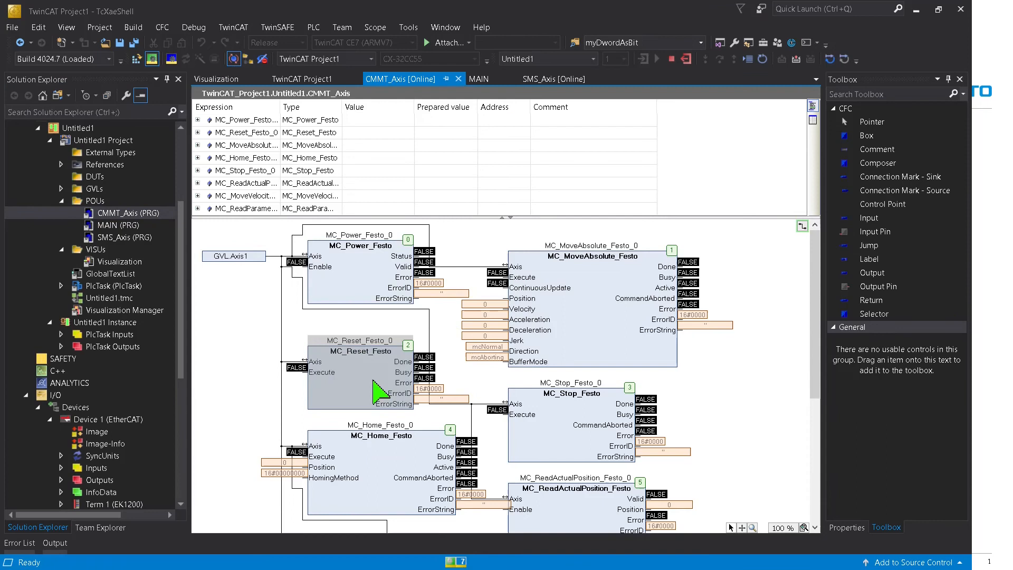
scroll(566, 349, down, 5)
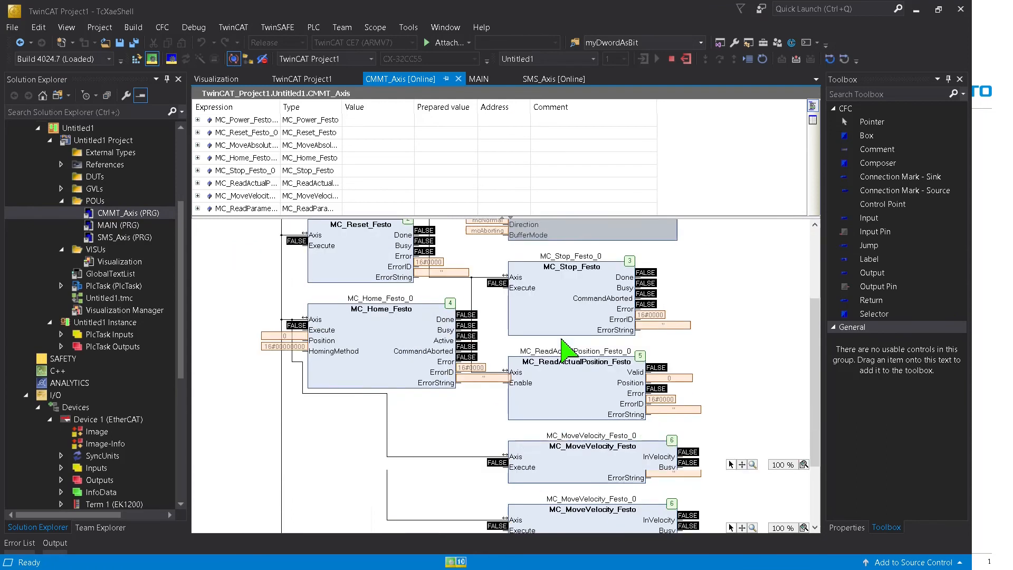
scroll(568, 352, down, 3)
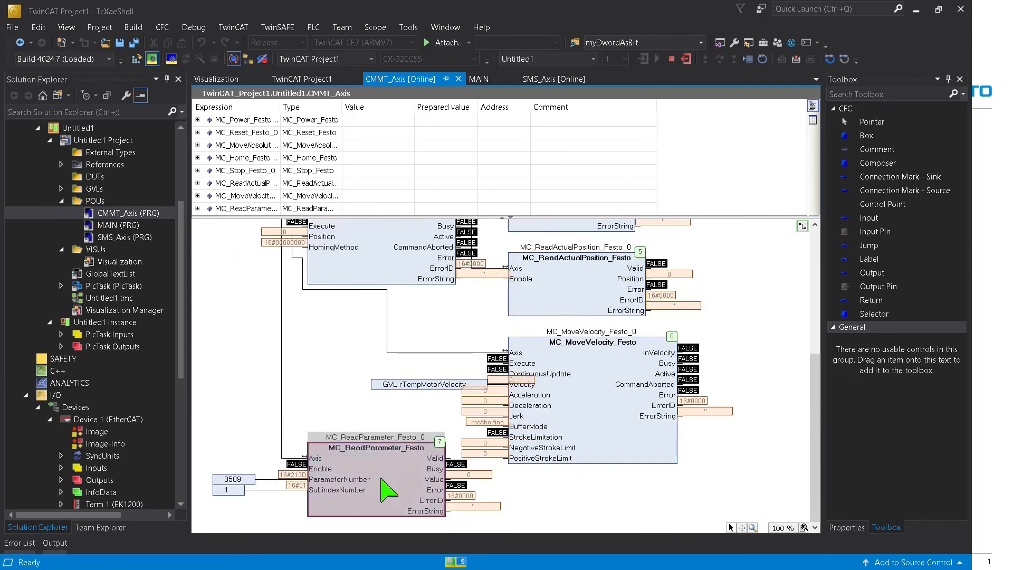
click(388, 483)
click(305, 473)
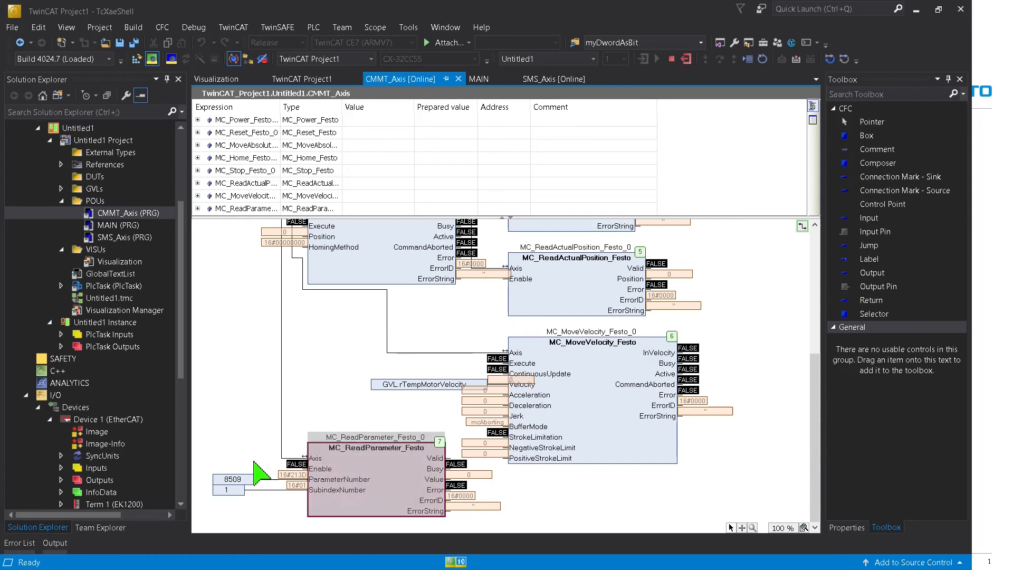
Step: Inspect the block's inputs: ParameterNumber 8509 and SubindexNumber 1
click(261, 471)
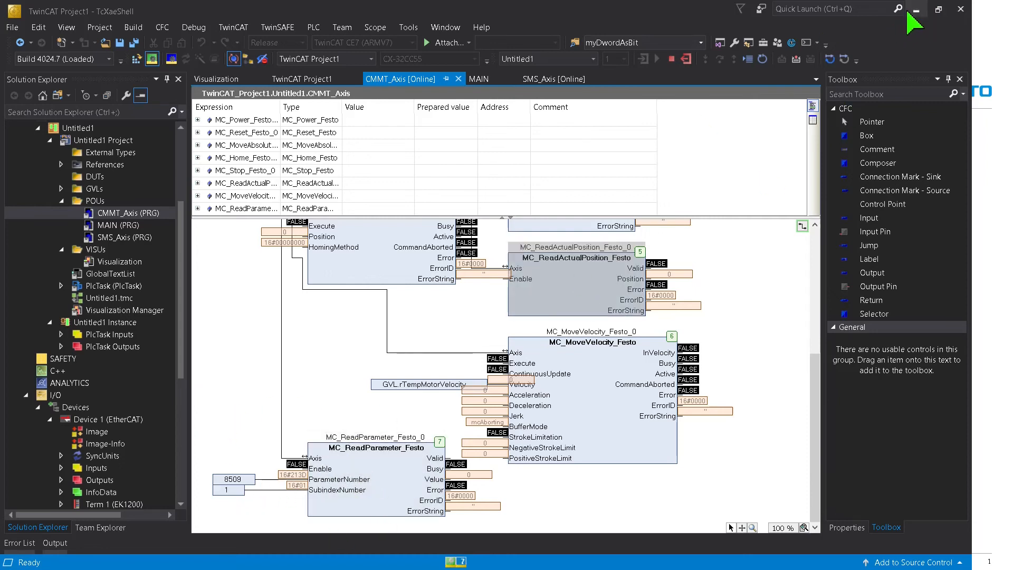
click(744, 230)
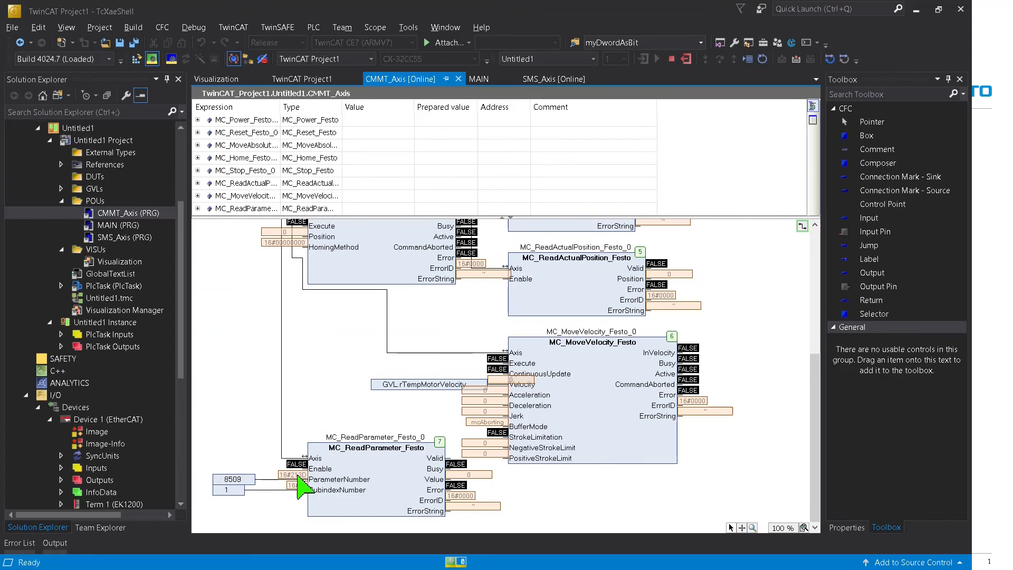
click(234, 479)
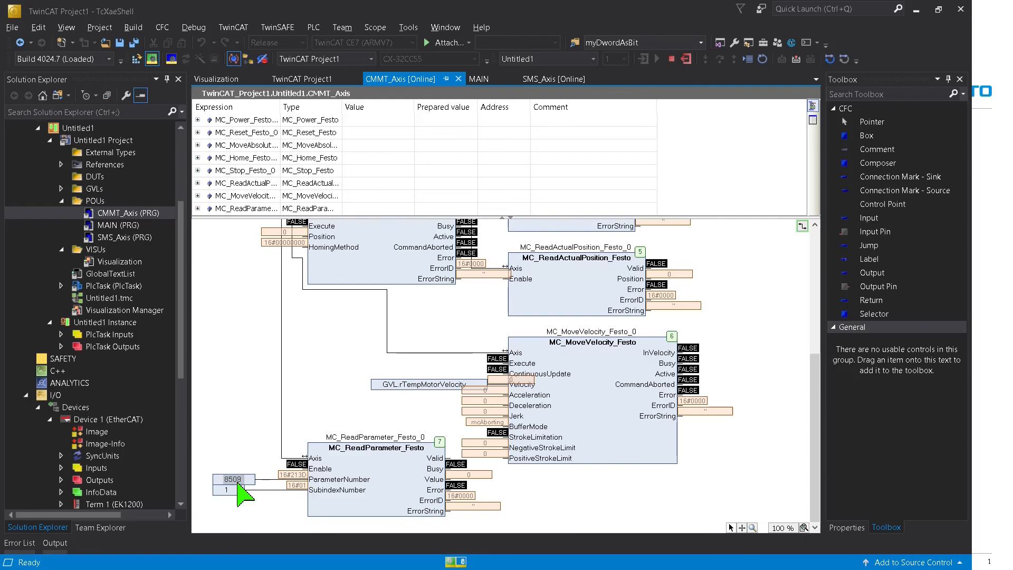
click(261, 507)
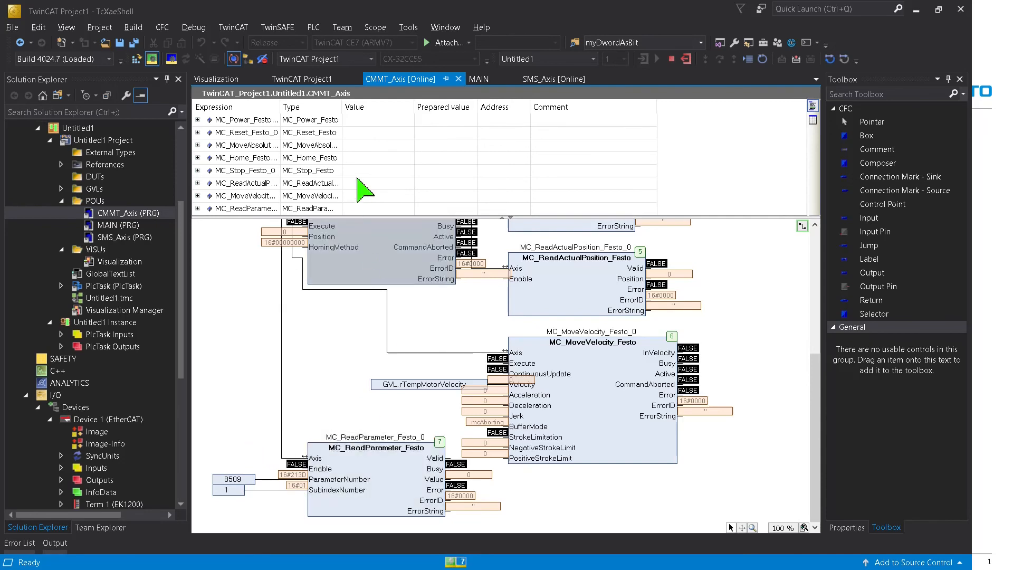
Step: Write Enable = TRUE into MC_ReadParameter_Festo_0 via the watch list so Valid and Busy report TRUE
click(210, 208)
scroll(350, 181, down, 2)
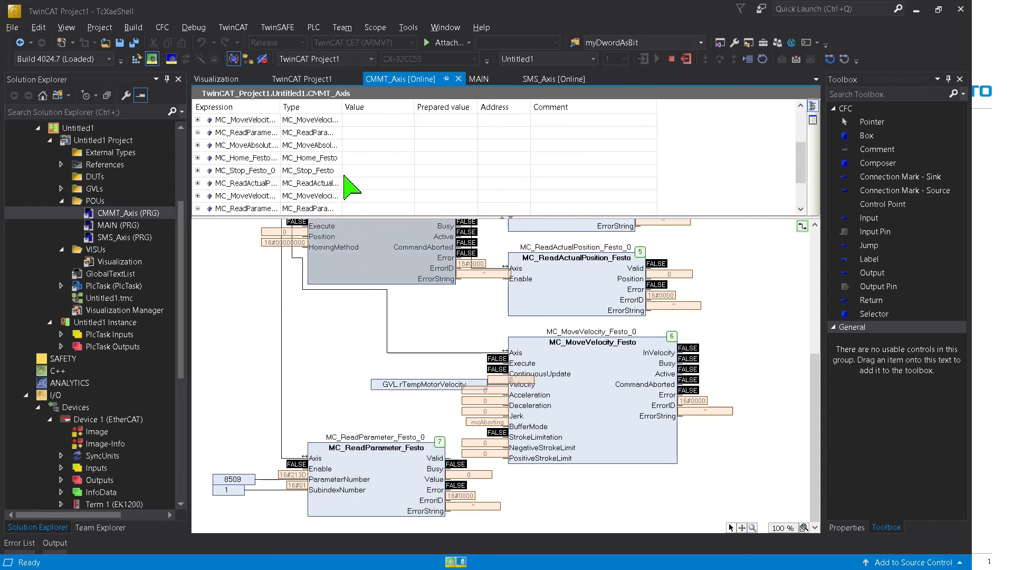
click(444, 158)
double_click(443, 157)
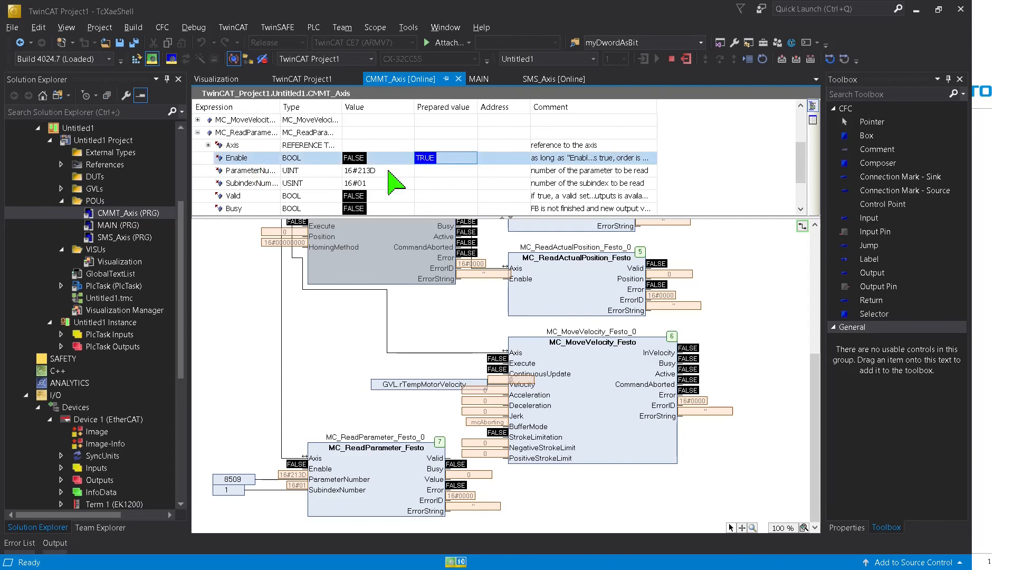
key(ctrl+F7)
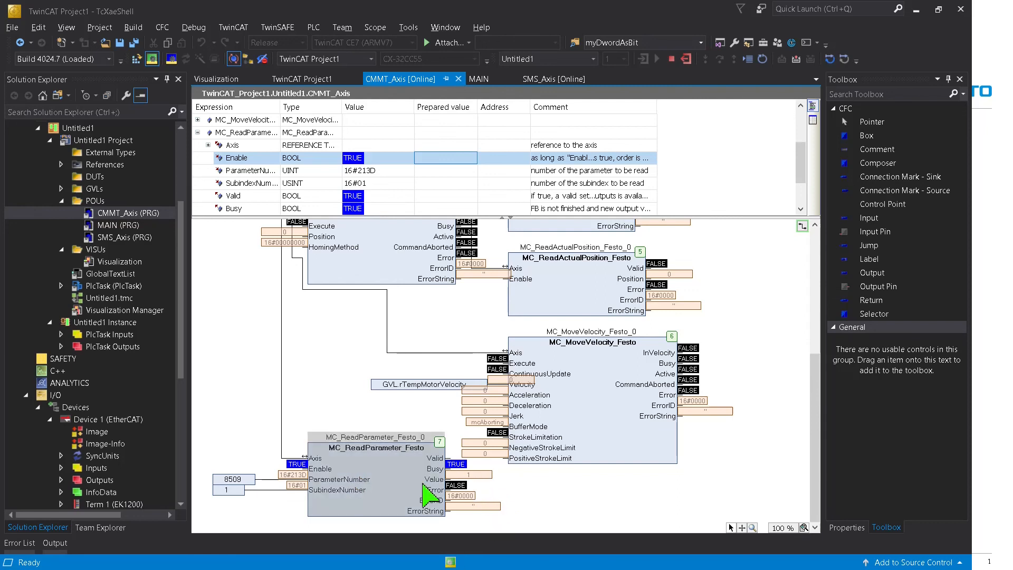
Step: Check the running block's outputs and go to the Visualization page showing the read value
click(395, 492)
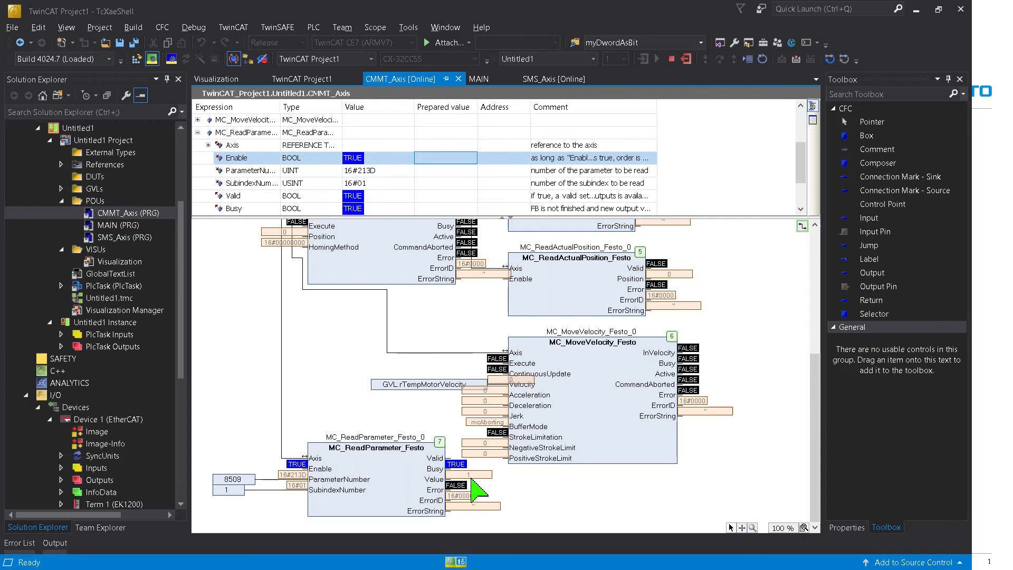
click(336, 380)
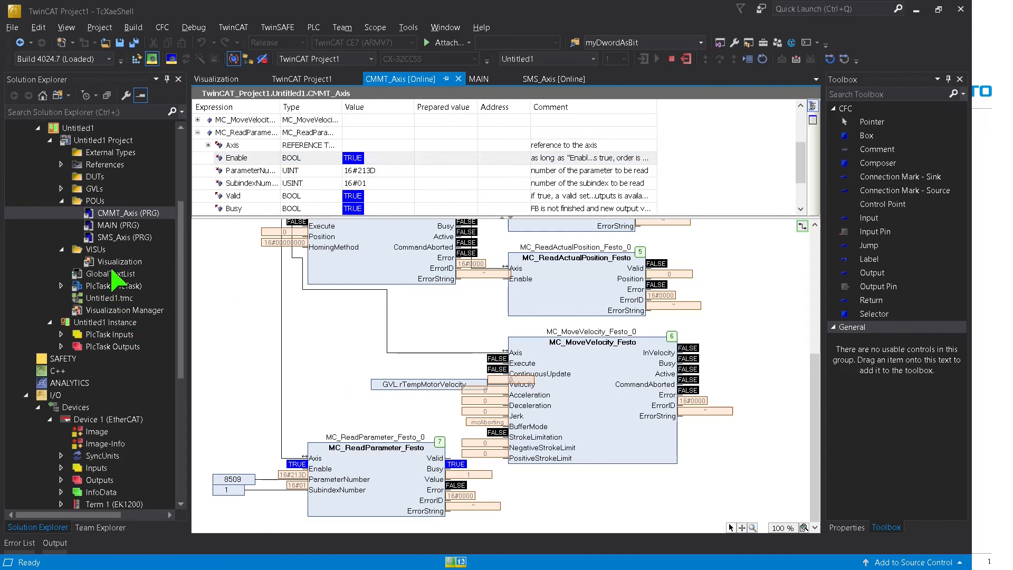
double_click(119, 261)
scroll(626, 357, down, 5)
scroll(630, 360, down, 3)
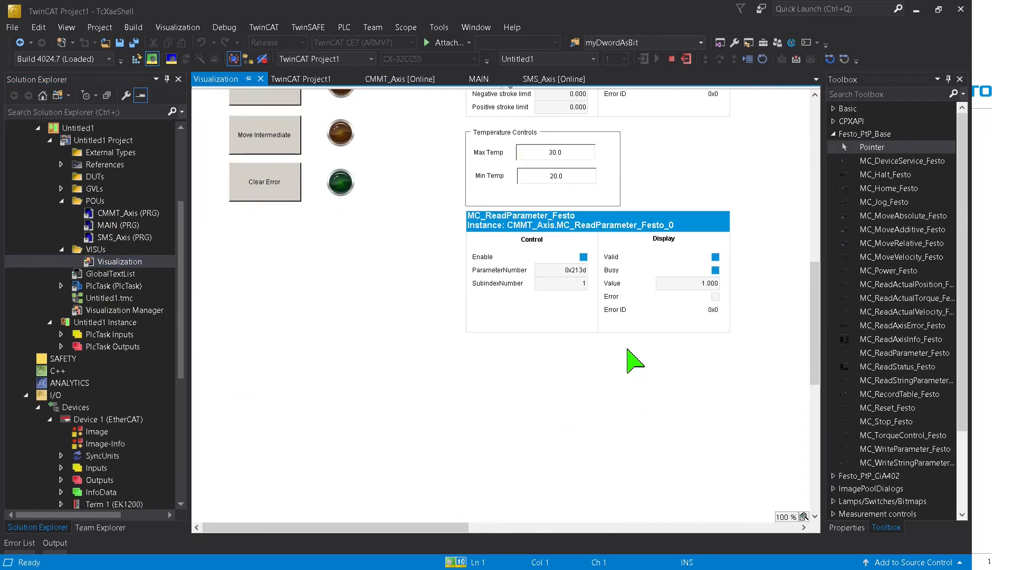